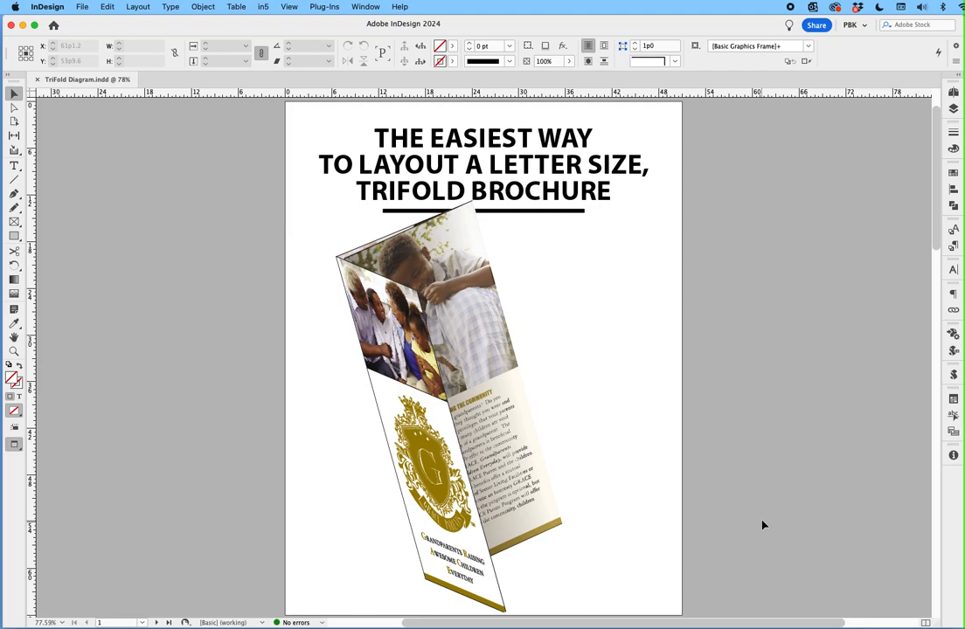
Page through the trifold diagram document to its third page and close it.
key(shift+Page_Down)
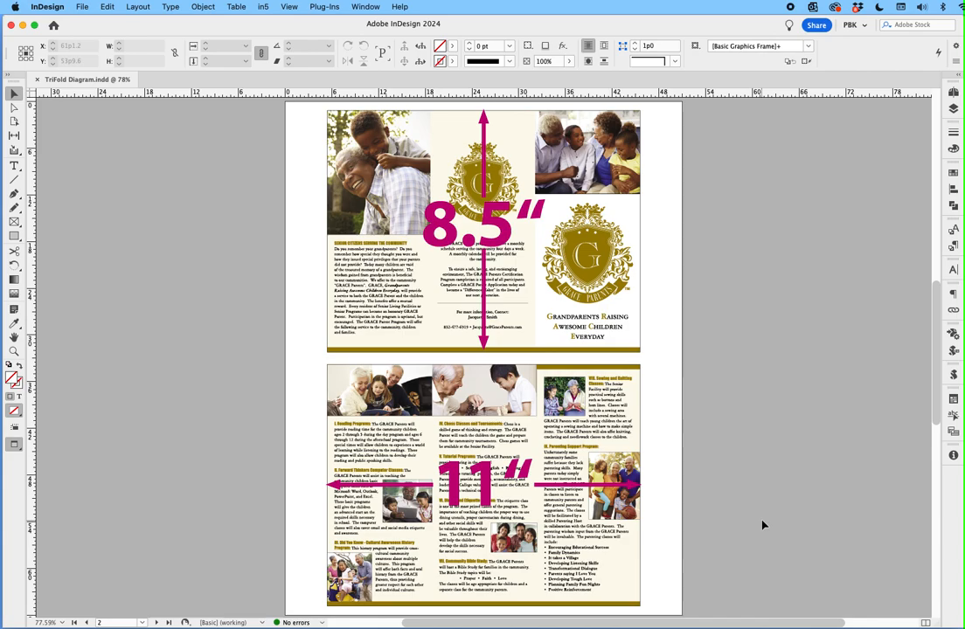
key(shift+Page_Down)
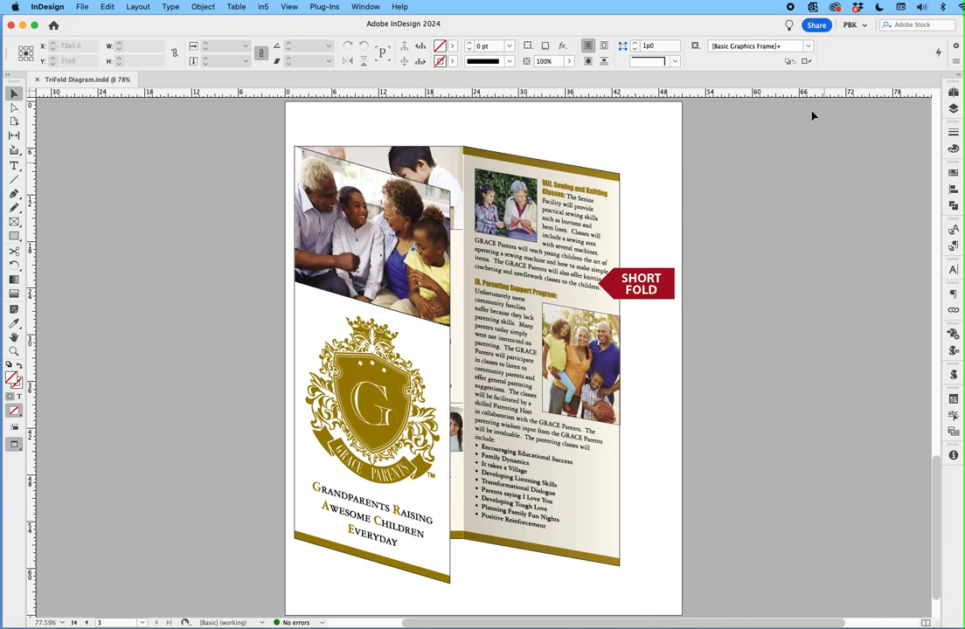
key(super+w)
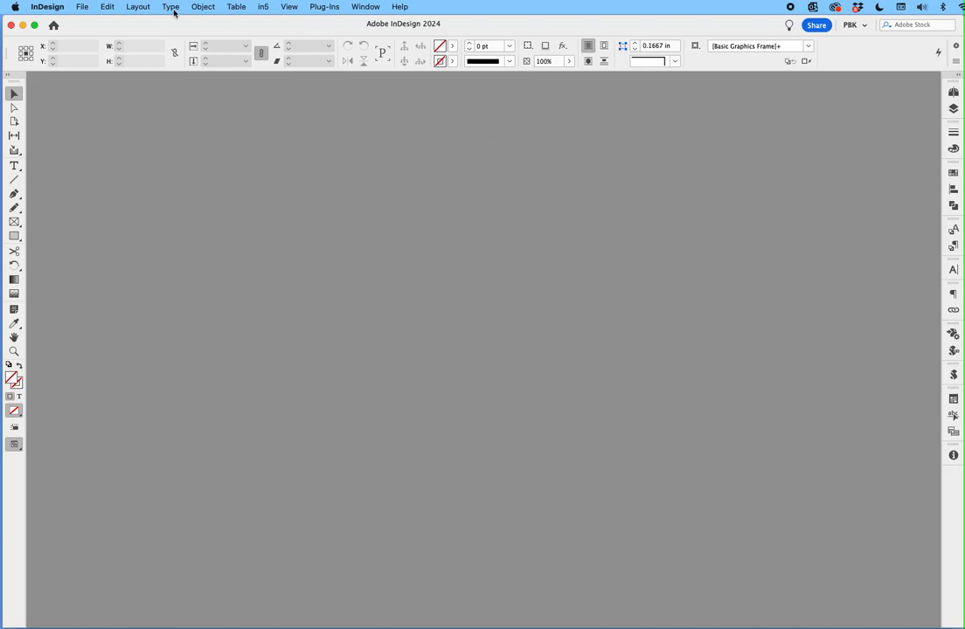
Start a new print document with facing pages enabled and 6 pages.
click(80, 8)
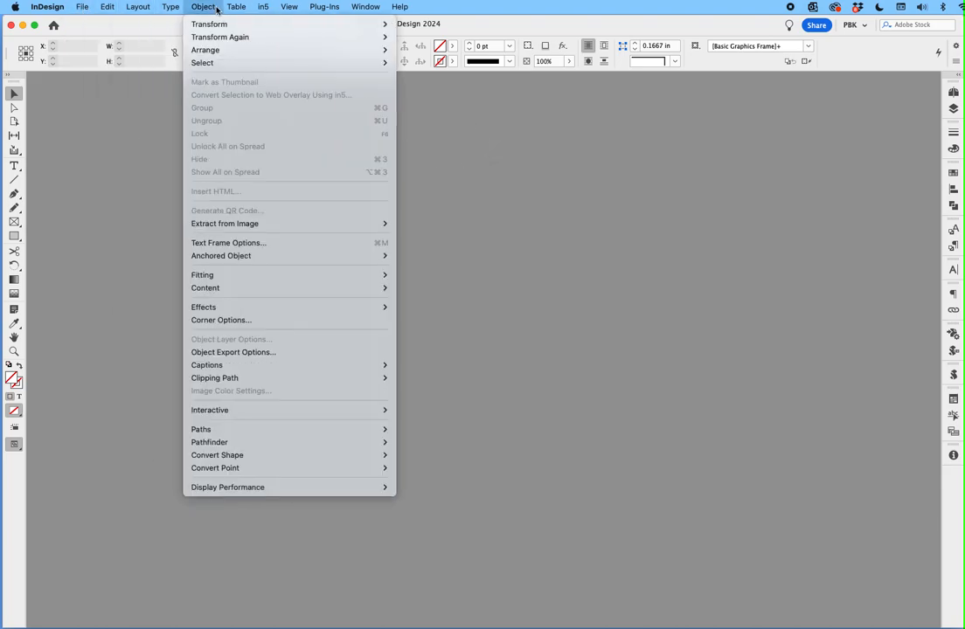
mouse_move(105, 24)
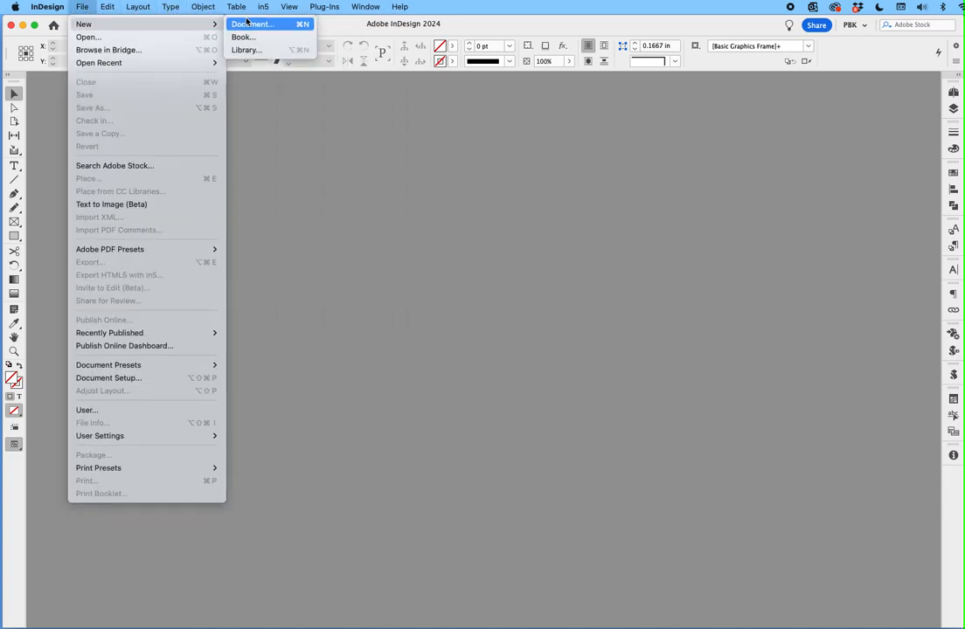
click(245, 25)
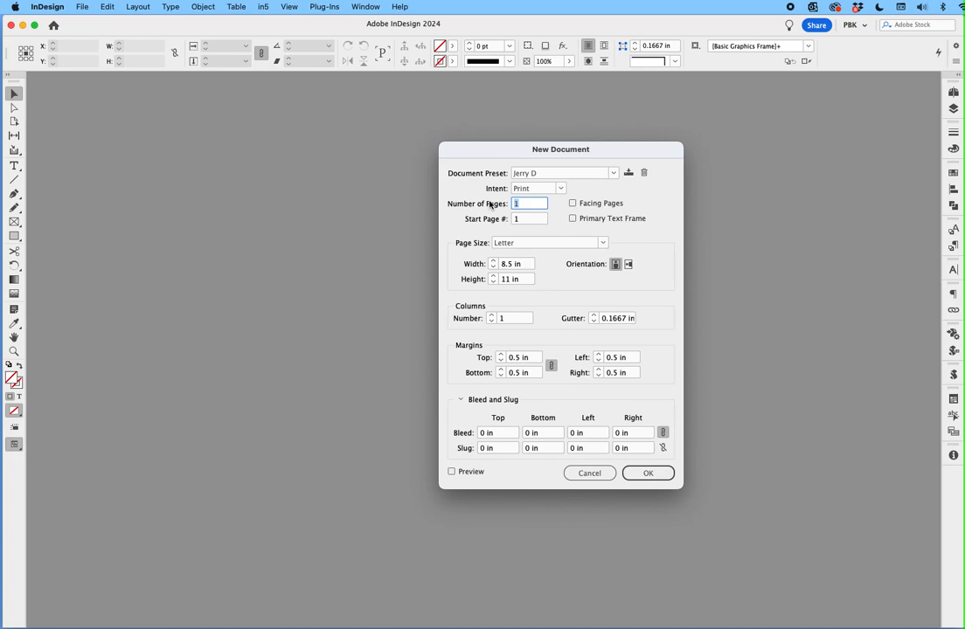
click(573, 203)
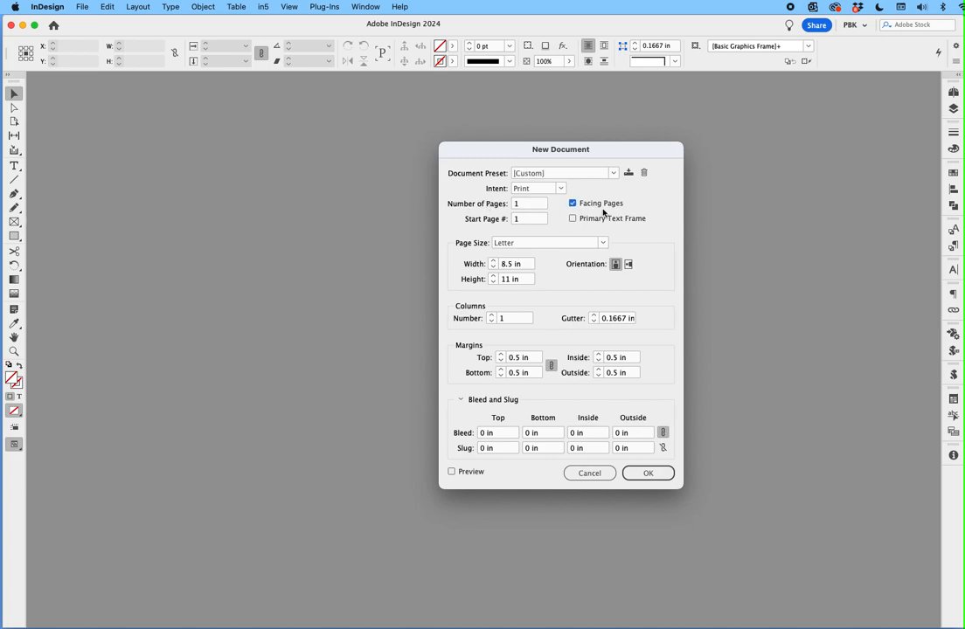
drag(528, 207, 497, 206)
text(6)
Set the page width to 3.7 in, the height to 8.5 in and the bleed to 0.125 in, and create the document.
click(525, 264)
text(3.7)
key(Tab)
text(8.5)
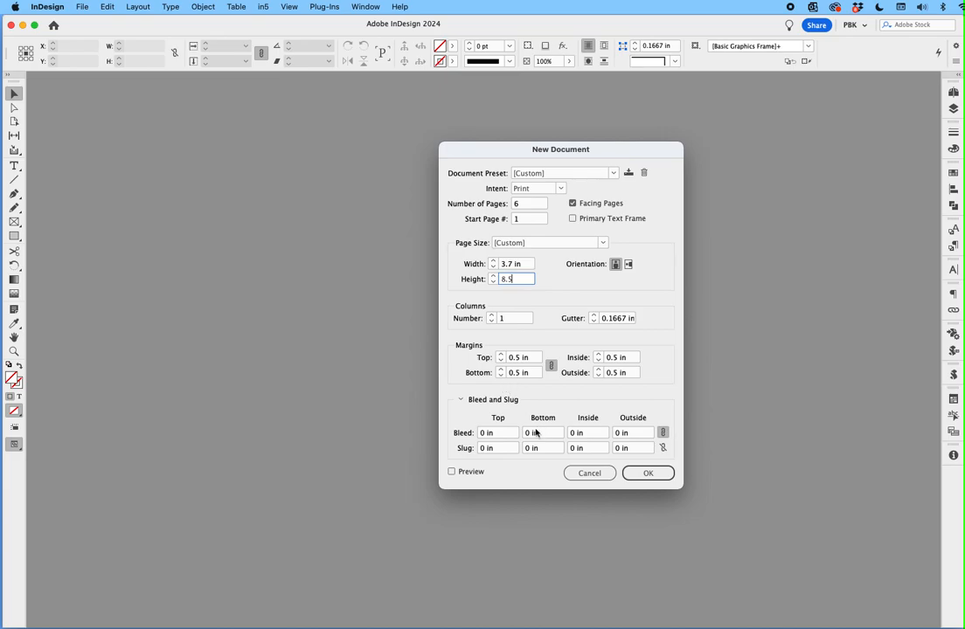
click(479, 432)
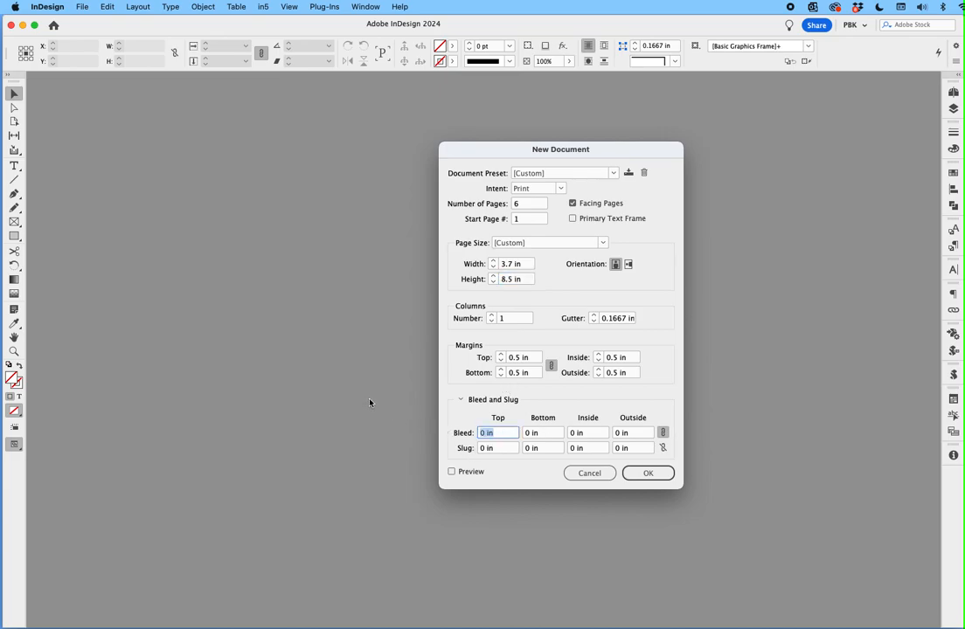
text(.125)
click(647, 473)
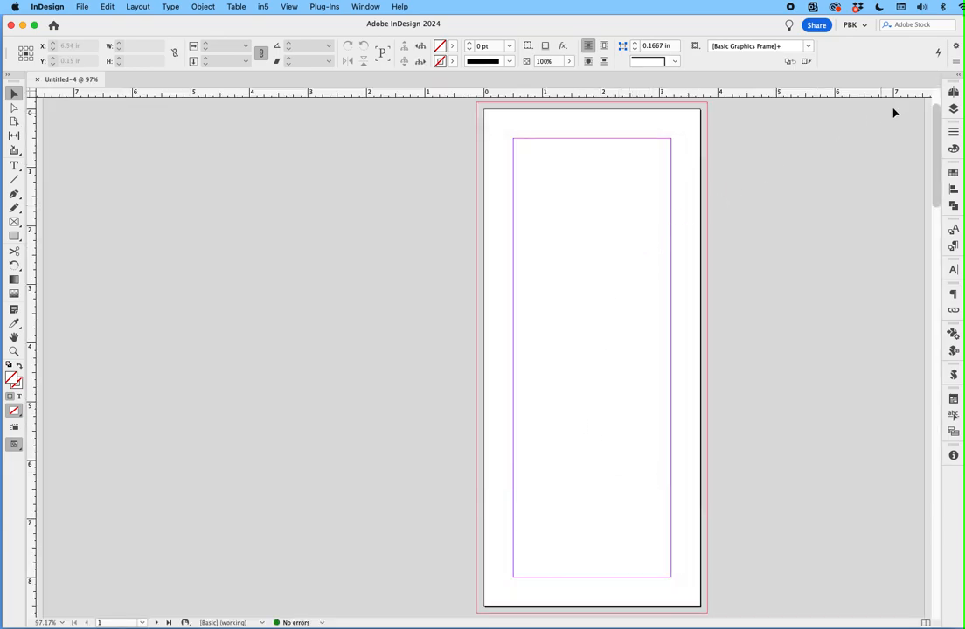
Show the document's page thumbnails and try to move a page within the 2–3 spread.
click(952, 92)
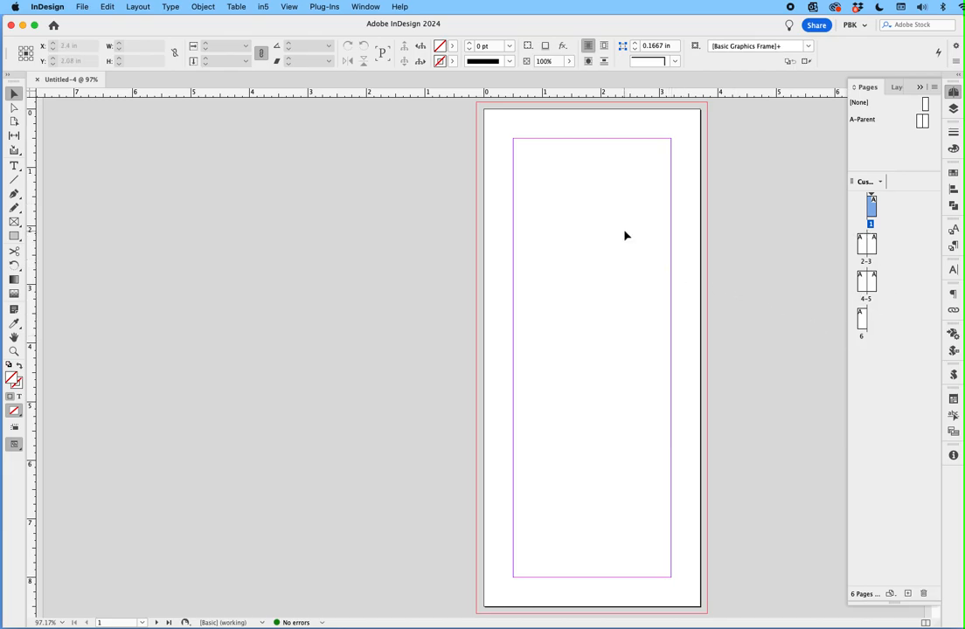
click(868, 246)
shift+click(868, 247)
mouse_move(862, 245)
mouse_down()
mouse_move(882, 208)
mouse_move(872, 249)
mouse_up()
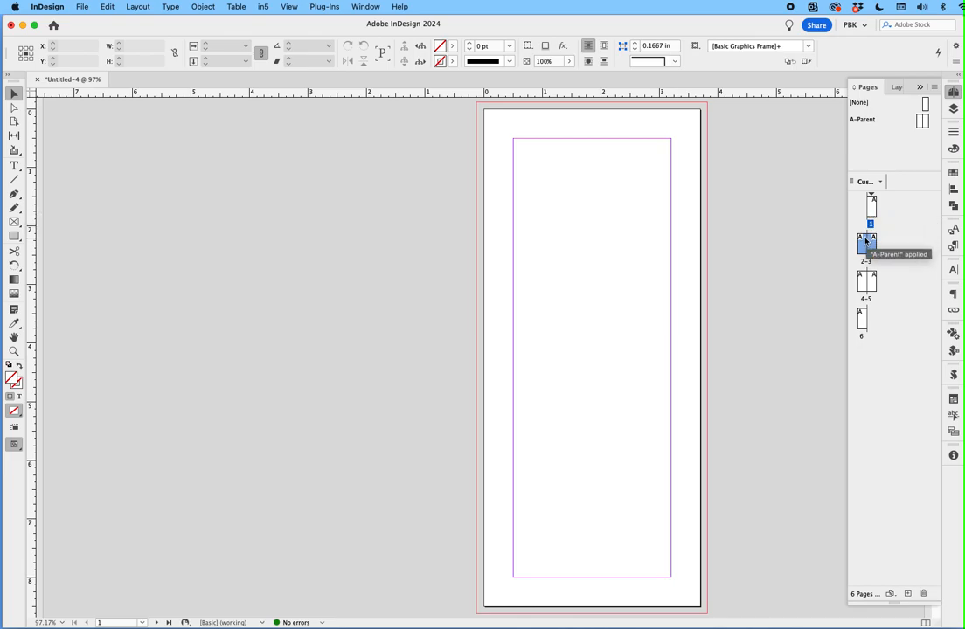
Select pages 1 through 6 and turn off Allow Document Pages to Shuffle.
click(871, 209)
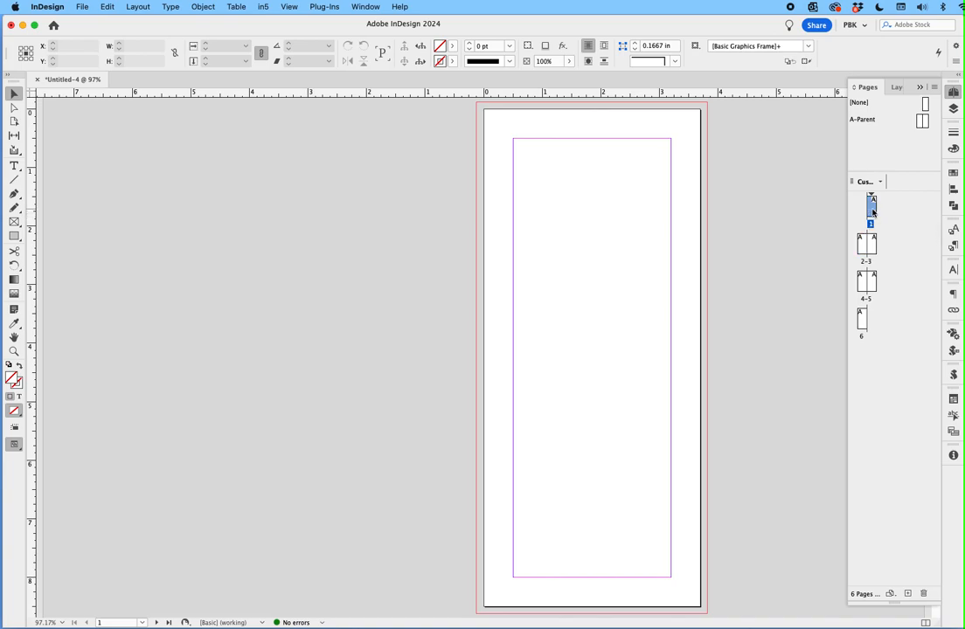
shift+click(863, 320)
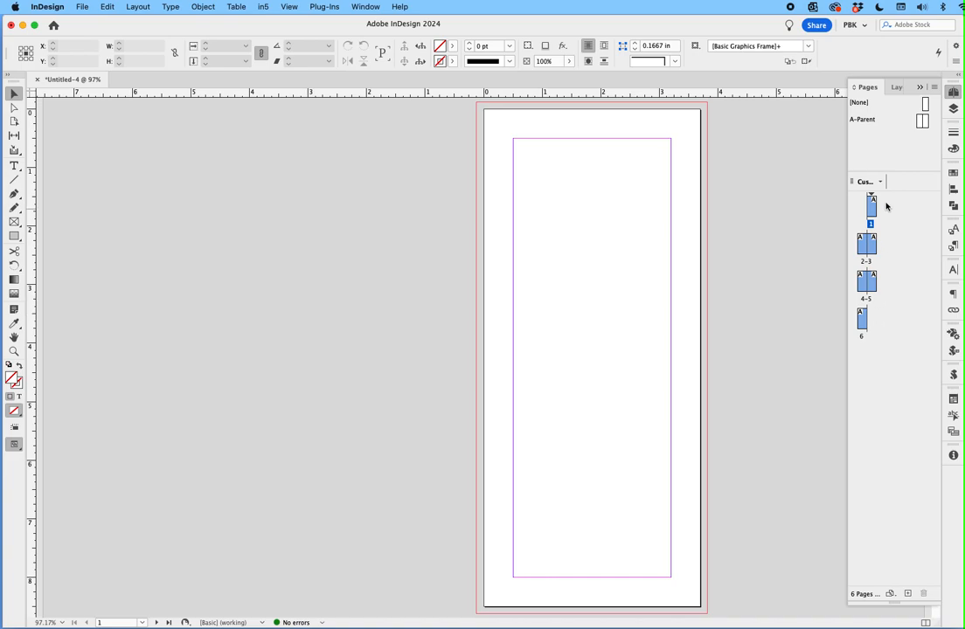
click(934, 88)
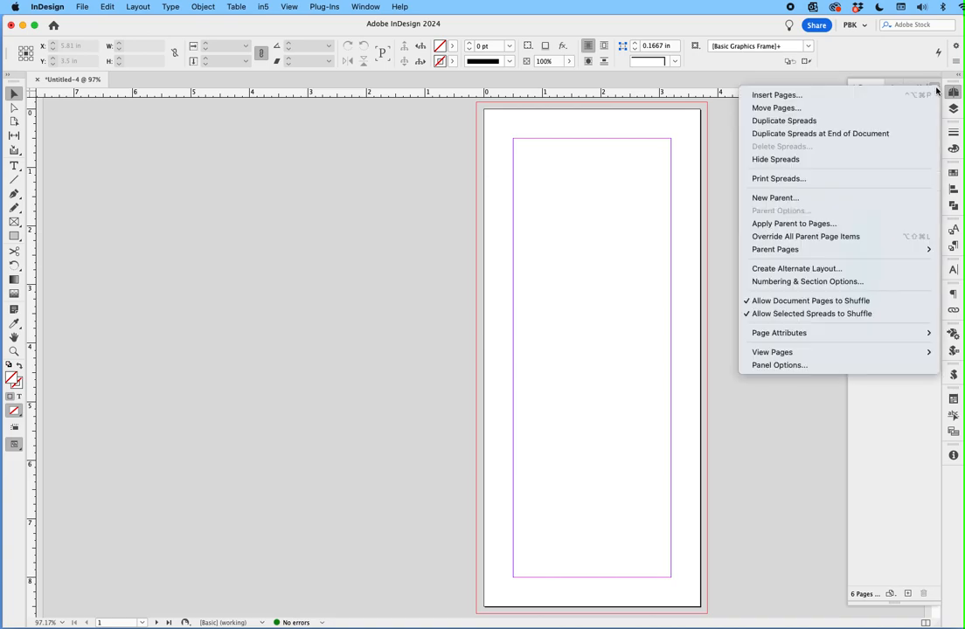
click(750, 301)
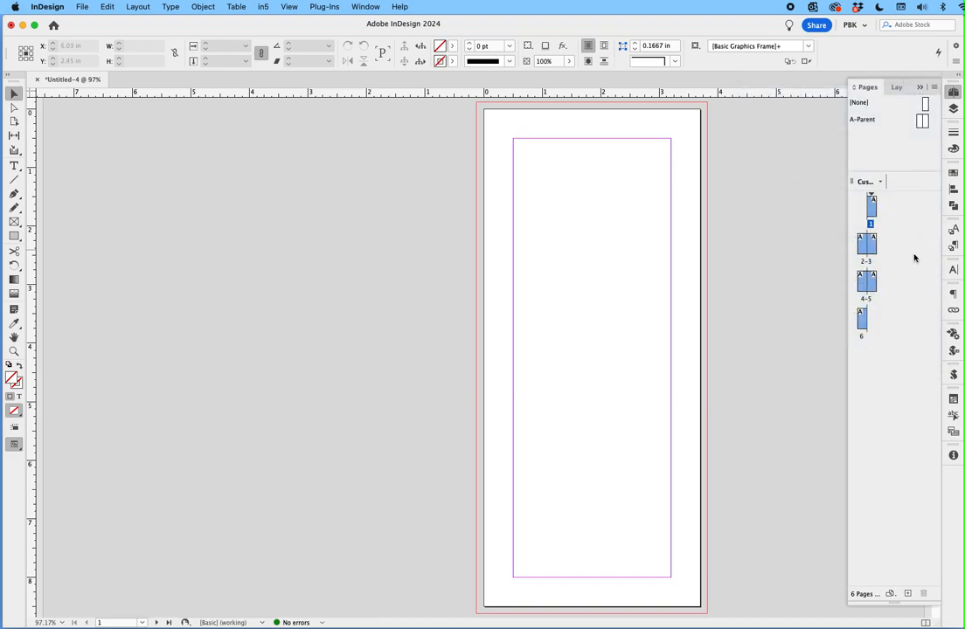
Attach pages 2–3 to page 1 and page 6 to the 4–5 spread, forming two three-page spreads.
click(912, 262)
click(864, 248)
drag(864, 248, 876, 214)
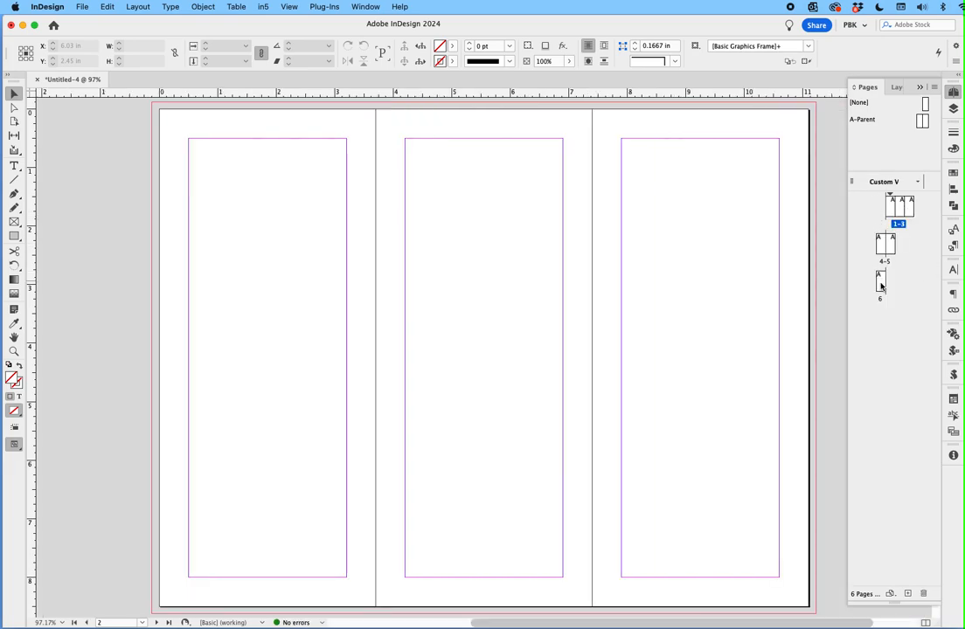
drag(882, 286, 894, 254)
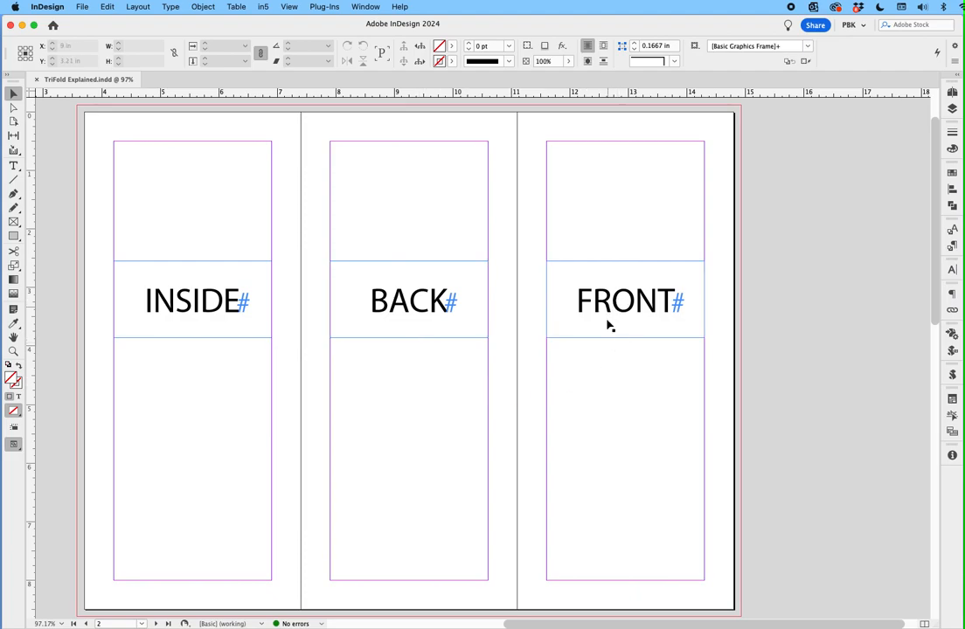
Set the width of the INSIDE page on the first spread to 3.6 in with the Page tool.
scroll(628, 335, down, 10)
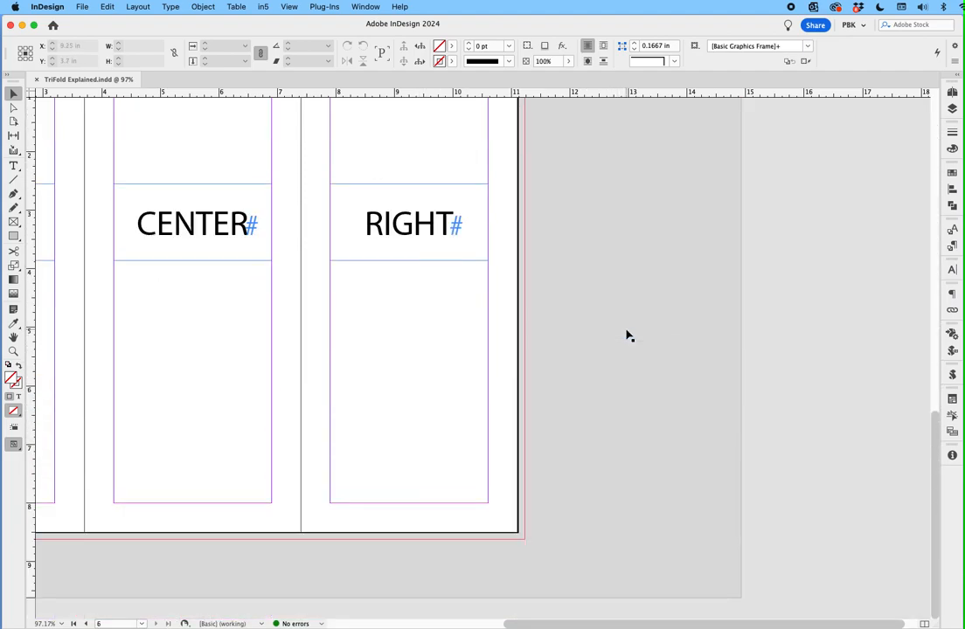
scroll(628, 335, left, 5)
scroll(629, 335, up, 2)
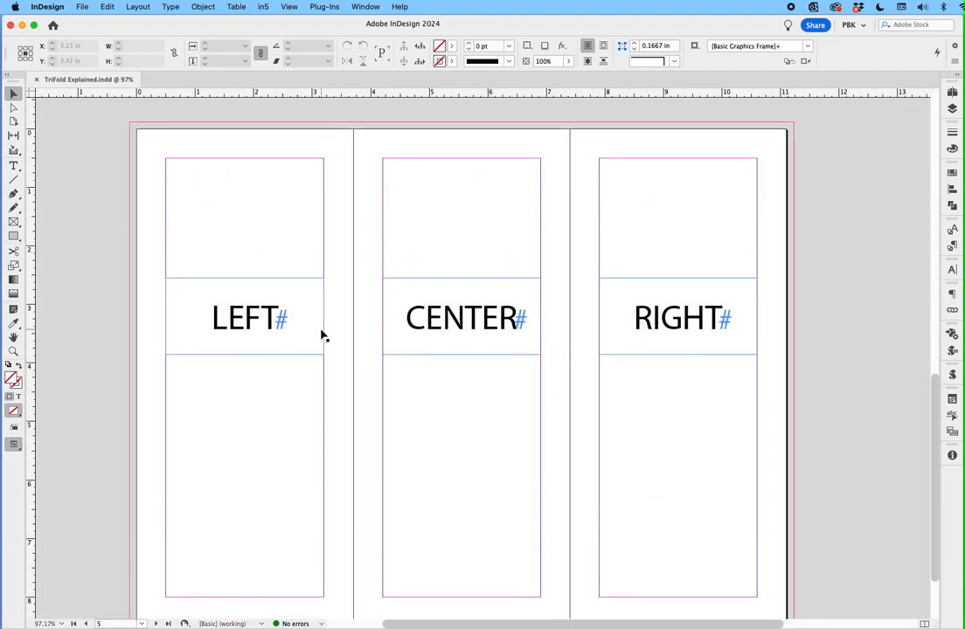
scroll(614, 339, up, 10)
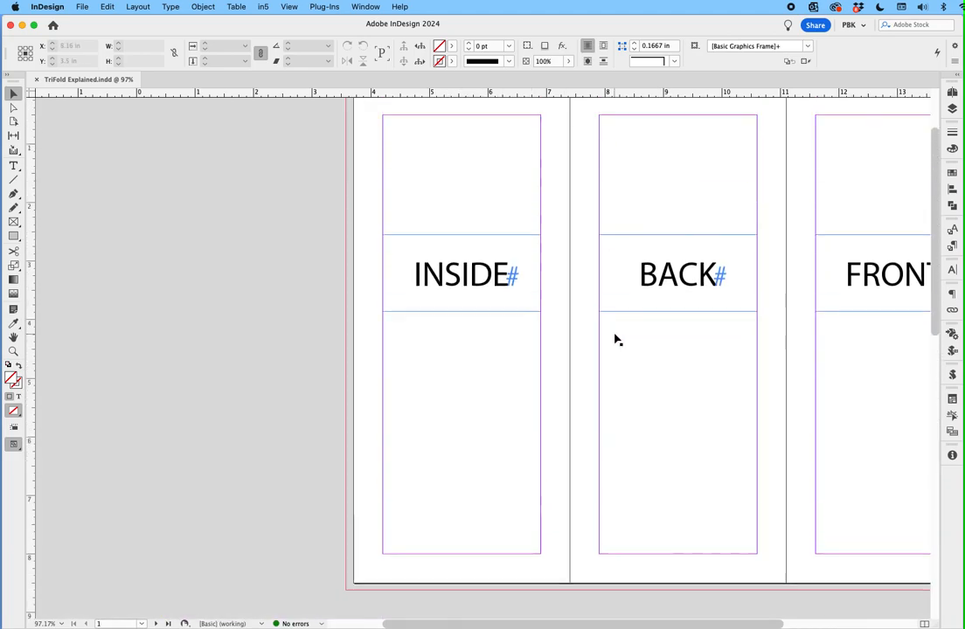
scroll(614, 340, up, 1)
scroll(614, 339, right, 5)
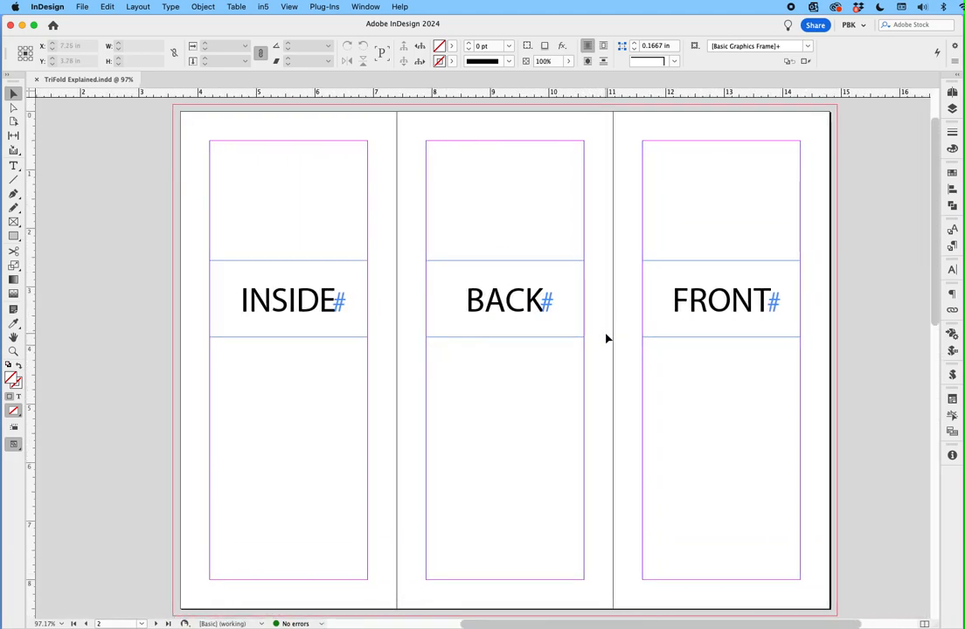
click(14, 122)
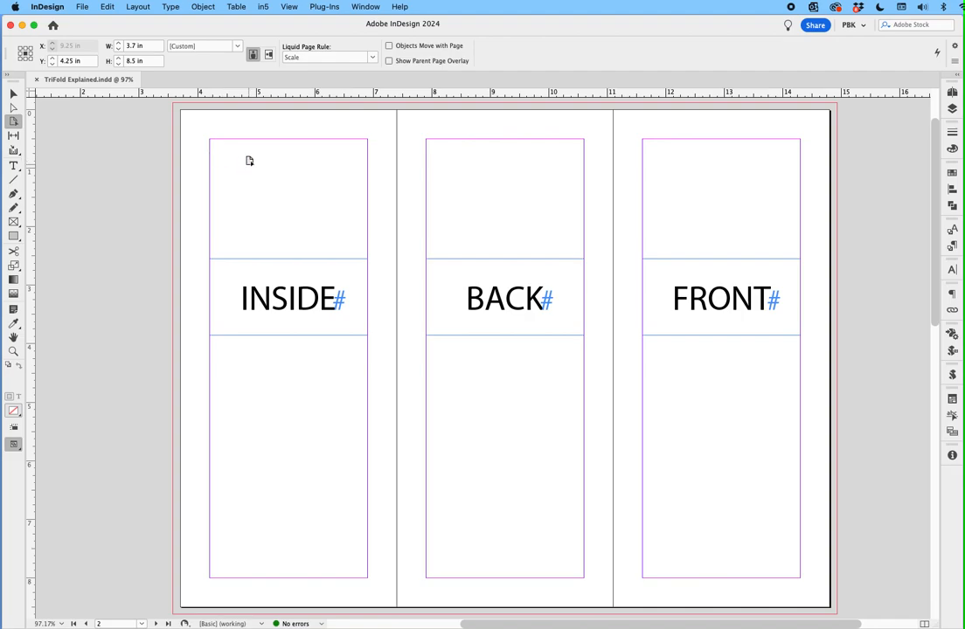
click(278, 201)
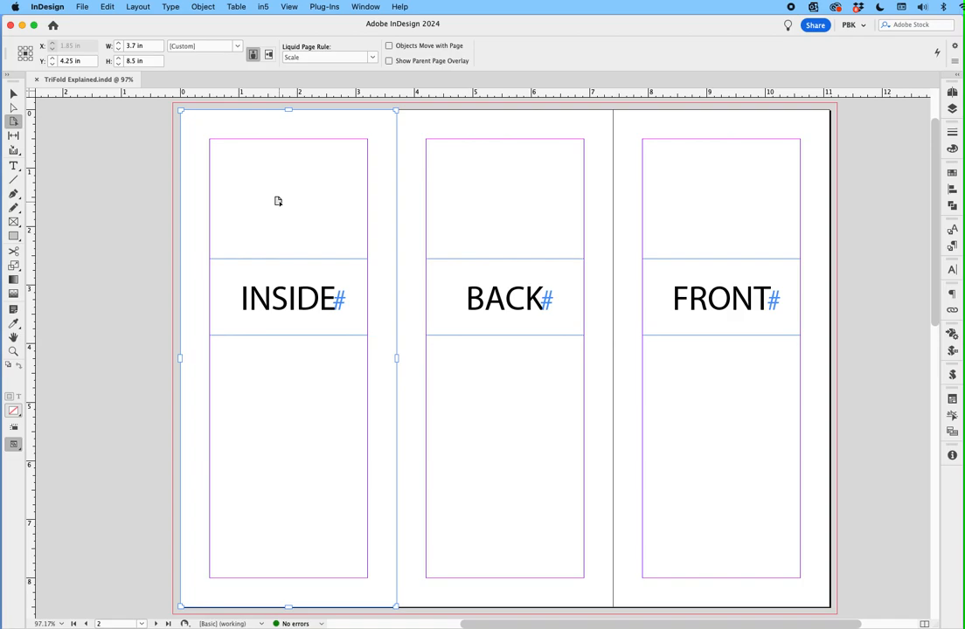
click(141, 46)
key(BackSpace)
key(BackSpace)
Set the width of the RIGHT page on the second spread to 3.6 in.
scroll(488, 204, down, 10)
scroll(489, 204, up, 2)
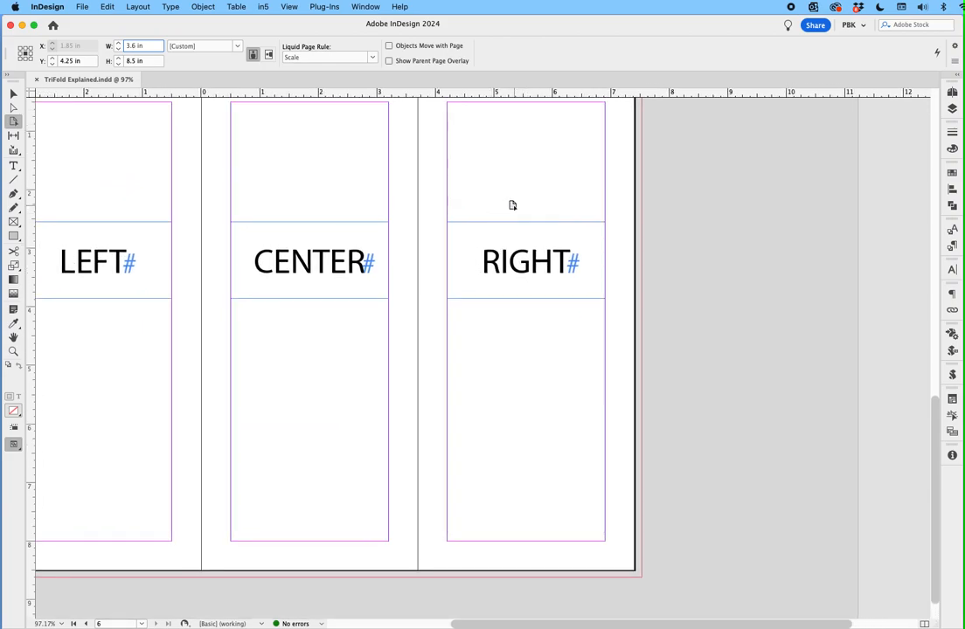
click(512, 205)
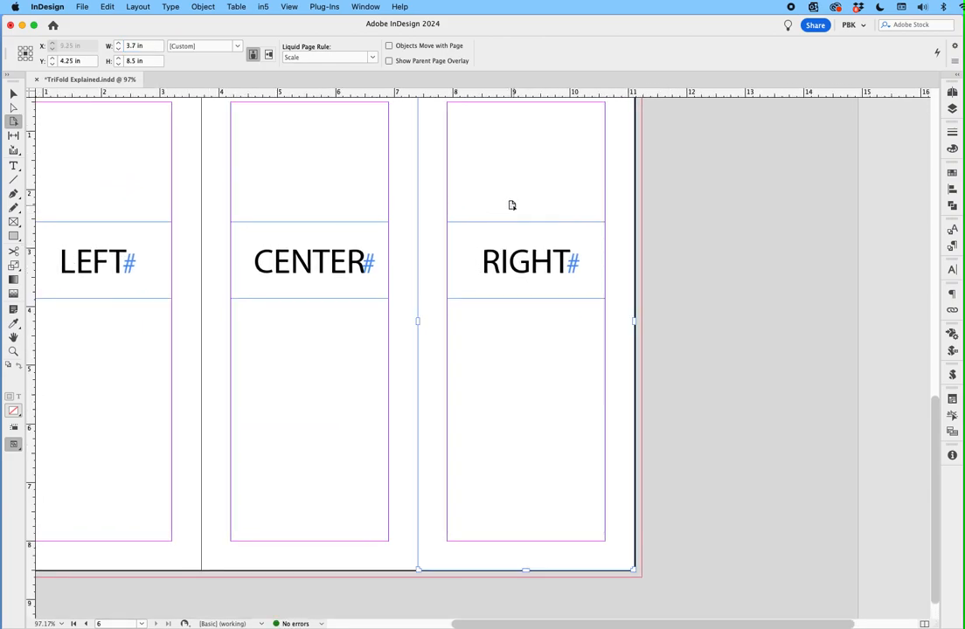
click(138, 45)
key(BackSpace)
key(BackSpace)
key(Tab)
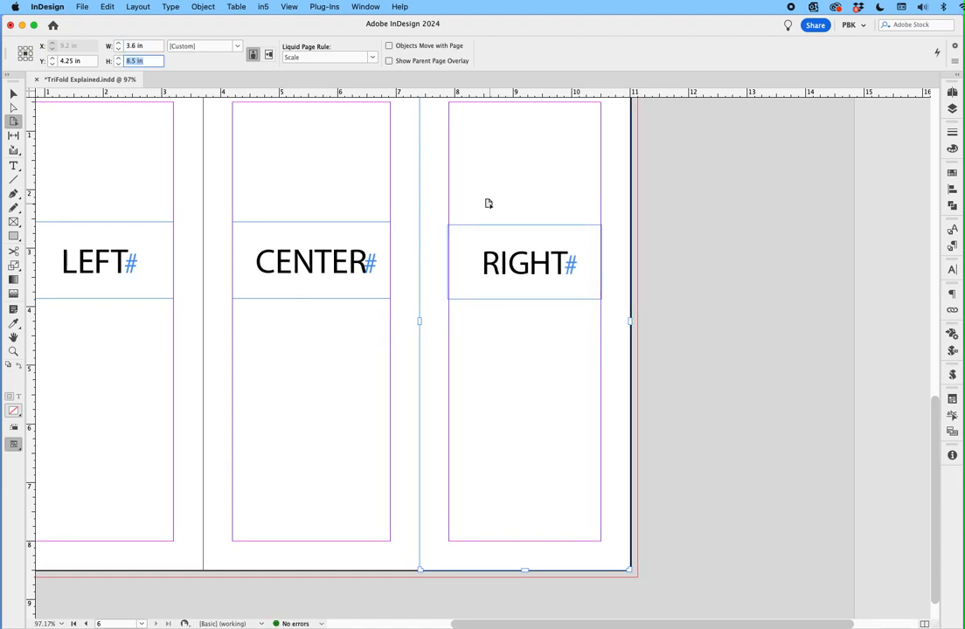
Examine both spreads to compare the resized INSIDE and RIGHT pages with their neighbouring panels.
scroll(489, 203, left, 2)
scroll(488, 204, up, 10)
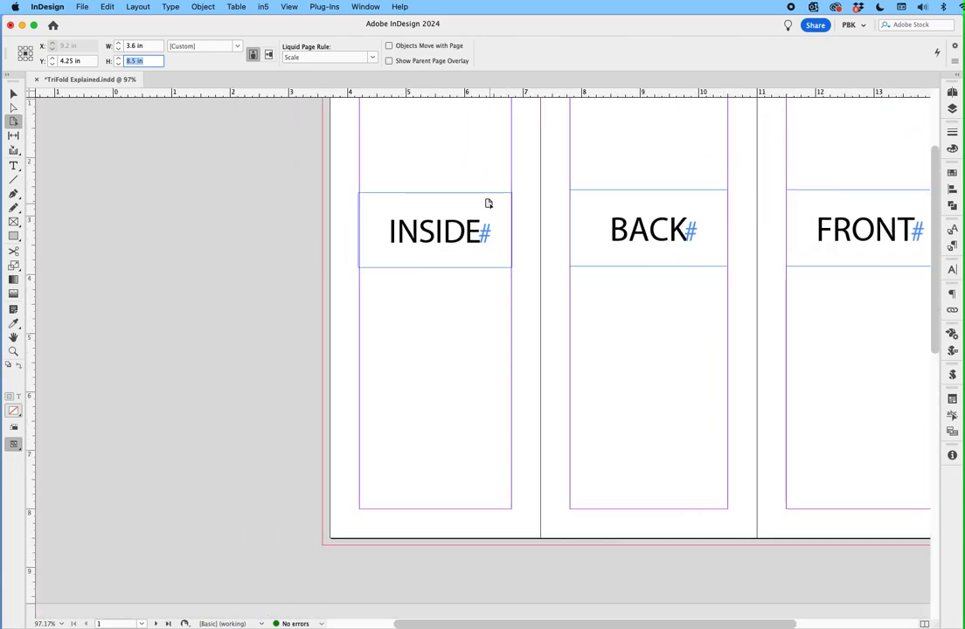
scroll(480, 195, down, 1)
scroll(470, 187, down, 1)
scroll(470, 187, right, 1)
click(396, 128)
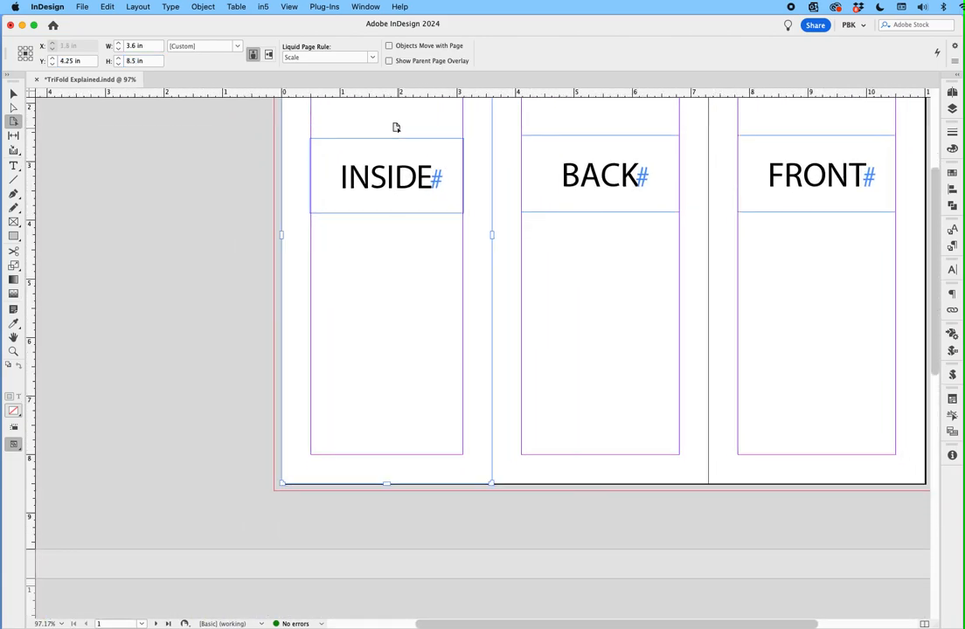
scroll(393, 129, right, 4)
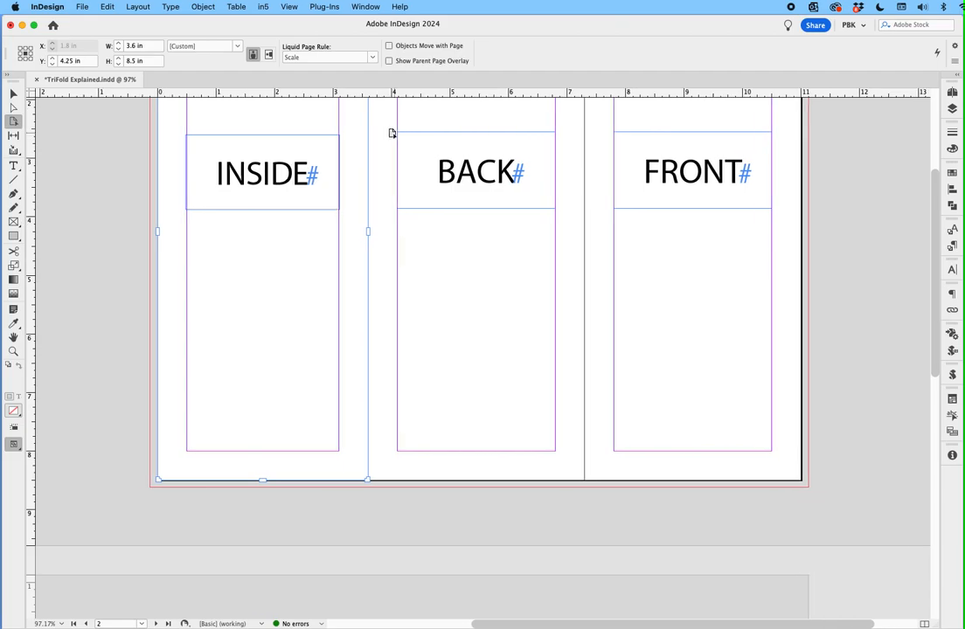
scroll(391, 133, down, 3)
scroll(391, 133, left, 4)
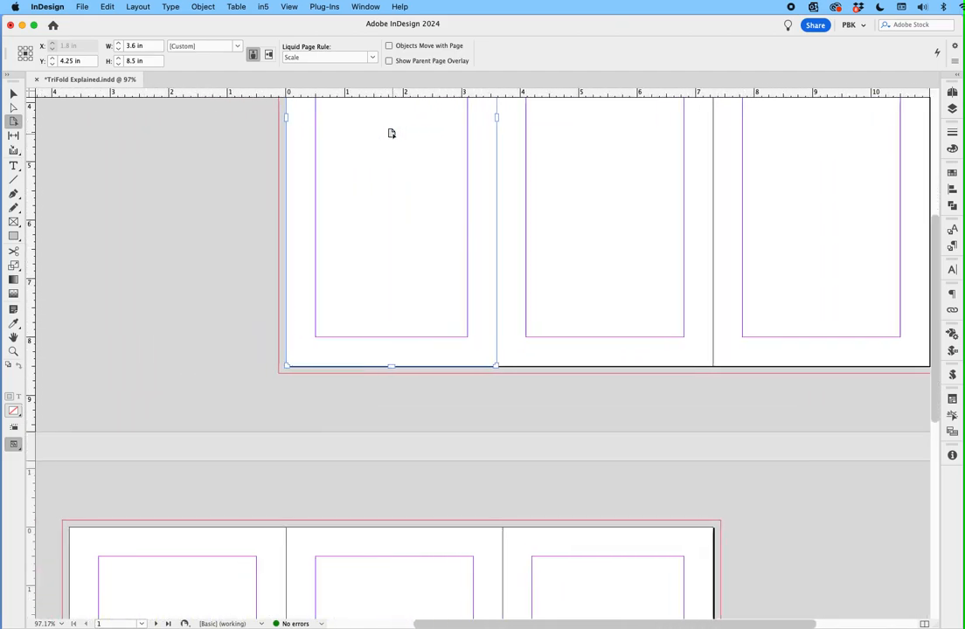
scroll(391, 134, down, 10)
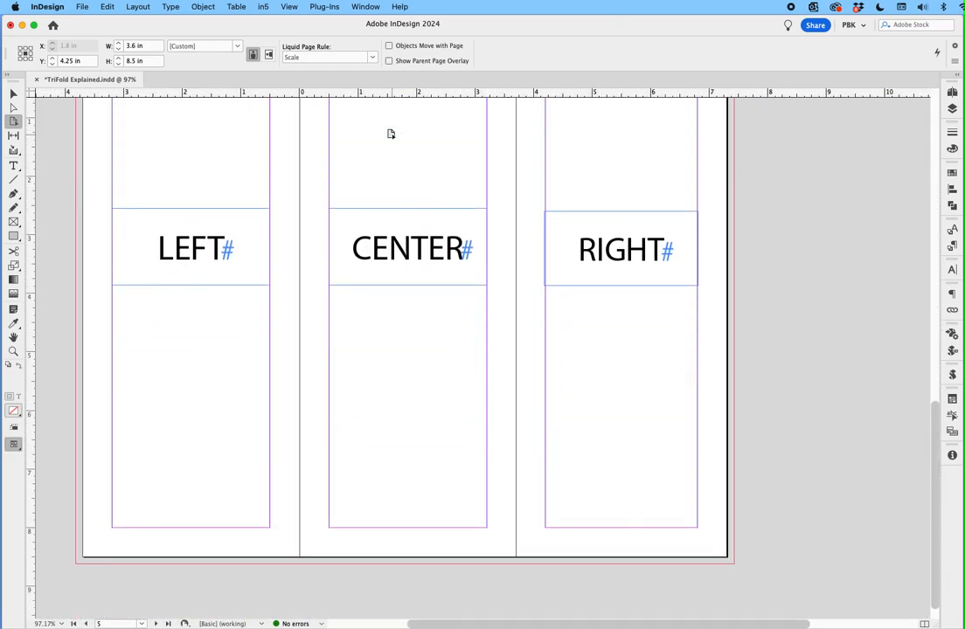
scroll(391, 136, up, 2)
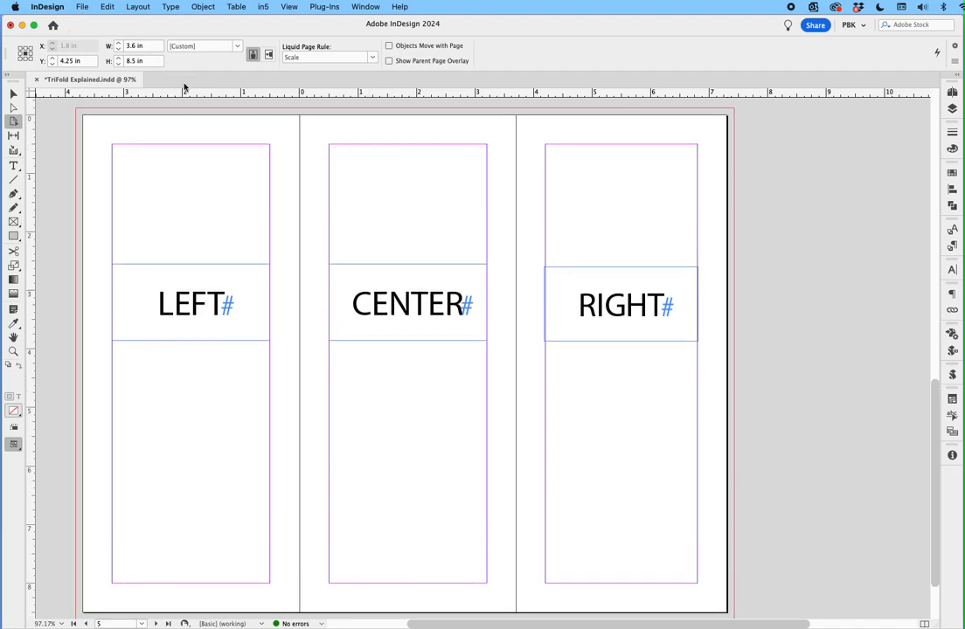
Export all pages as spreads to a print PDF named TriFold Explained, check its second page in Acrobat, and return to InDesign.
key(super+e)
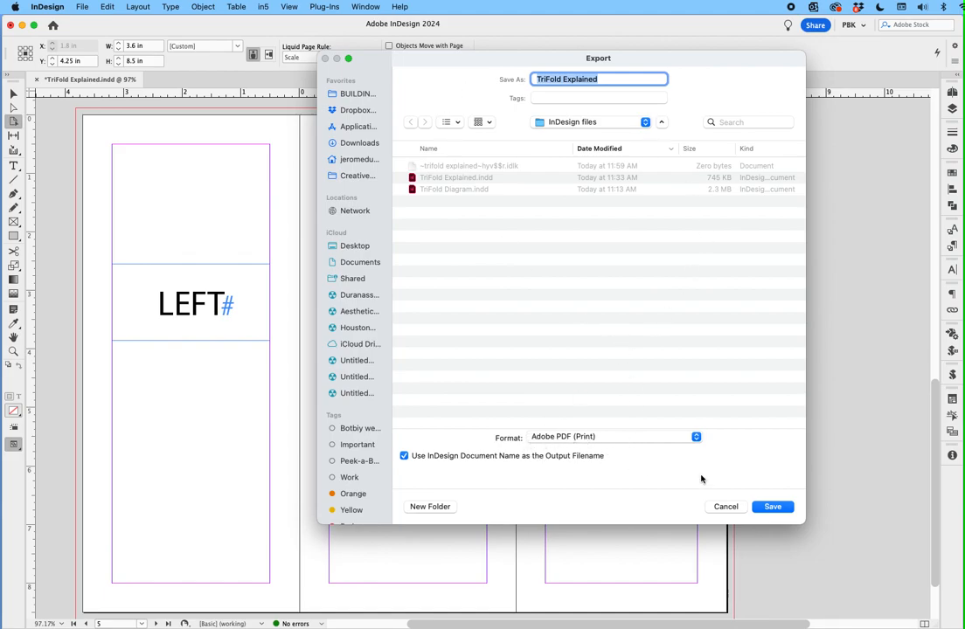
click(771, 507)
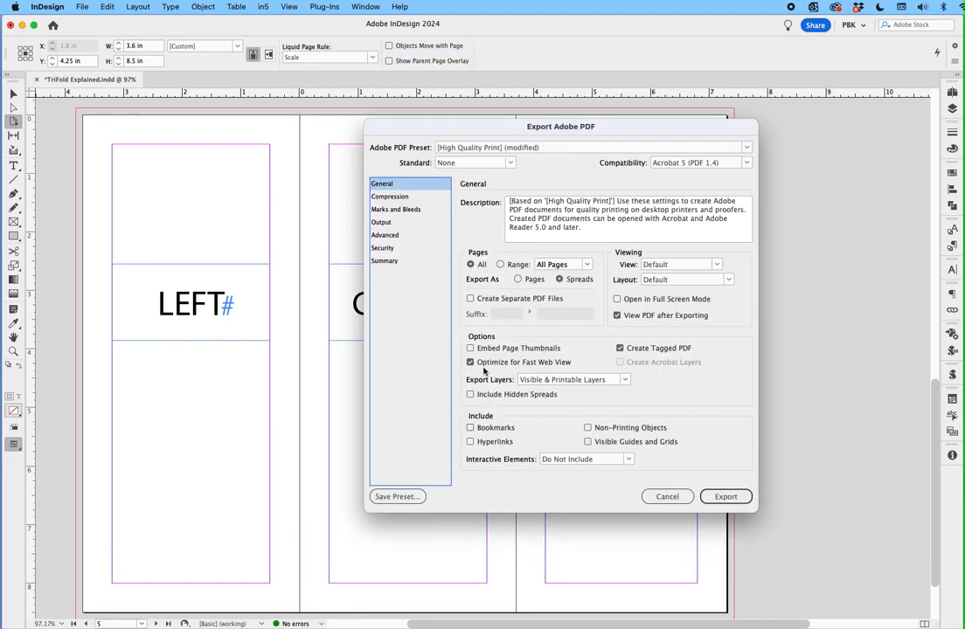
click(559, 280)
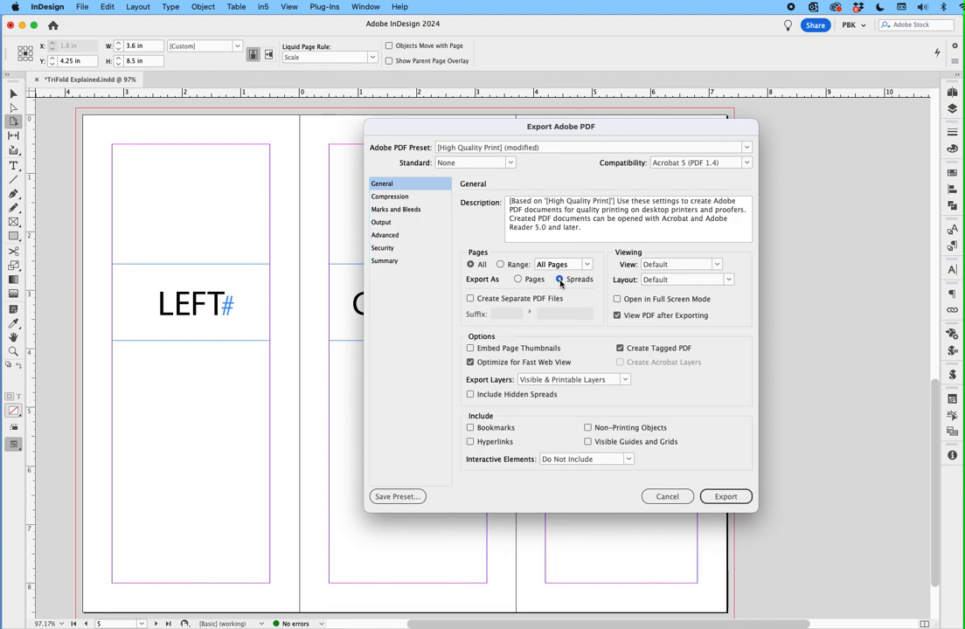
click(725, 496)
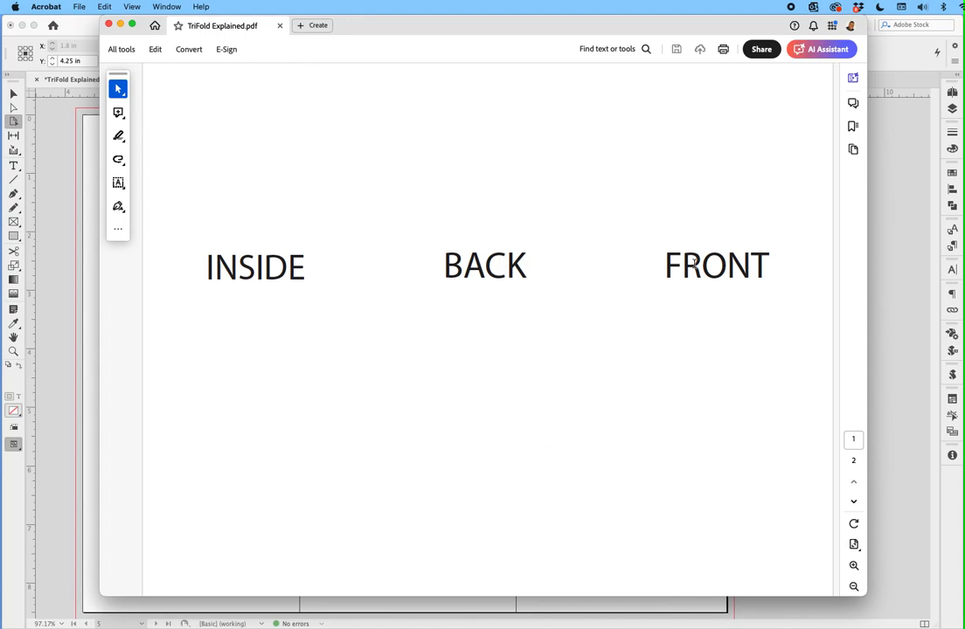
key(Right)
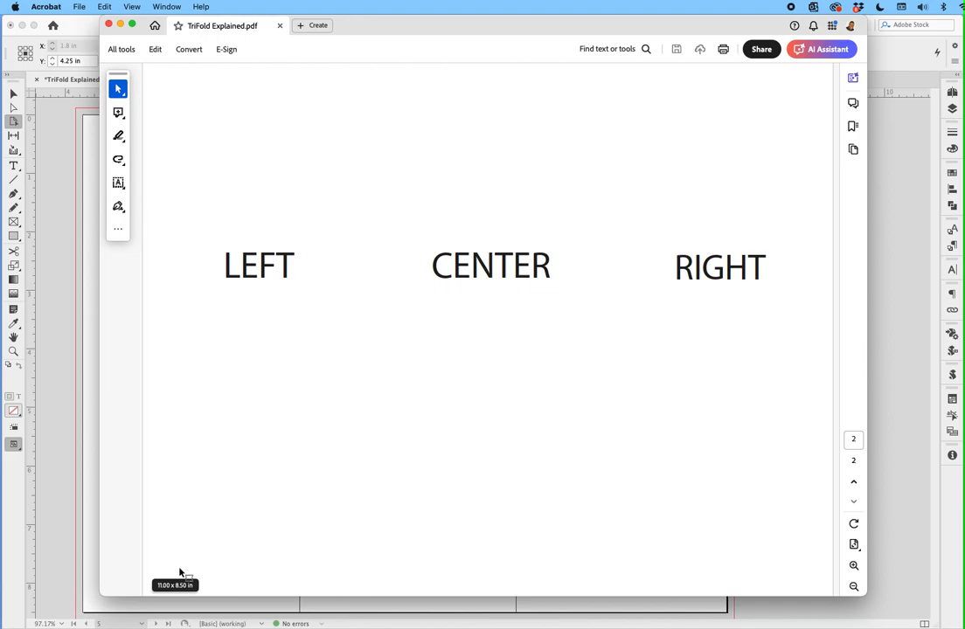
click(883, 395)
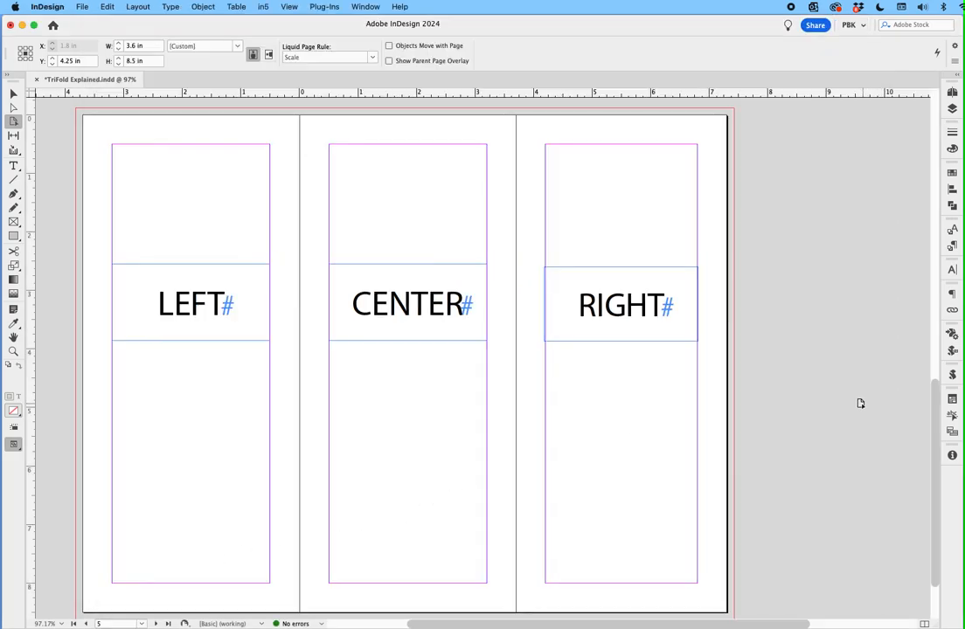